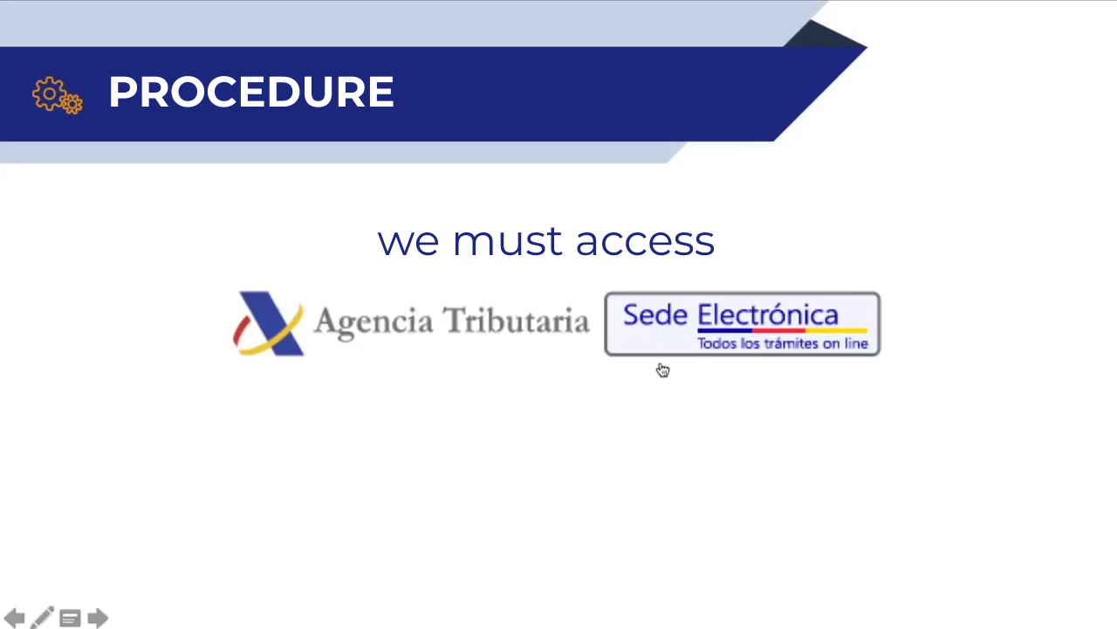
# Go through Sede Electrónica, Impuestos y tasas, Impuesto sobre la Renta and Modelo 100 to Ejercicio 2018
pyautogui.click(551, 323)
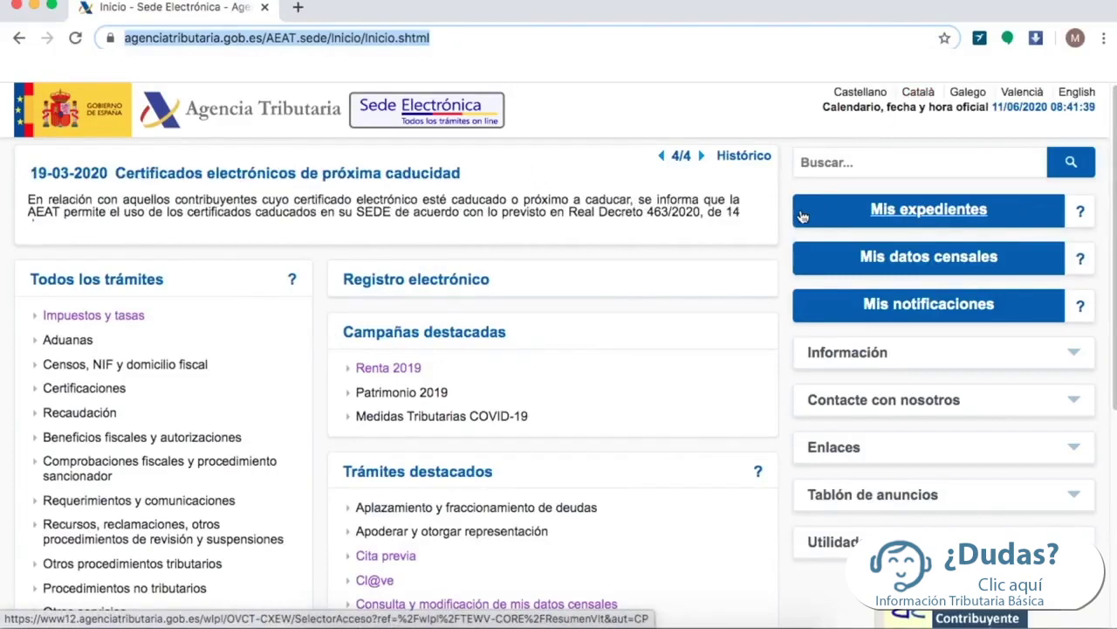
pyautogui.click(124, 320)
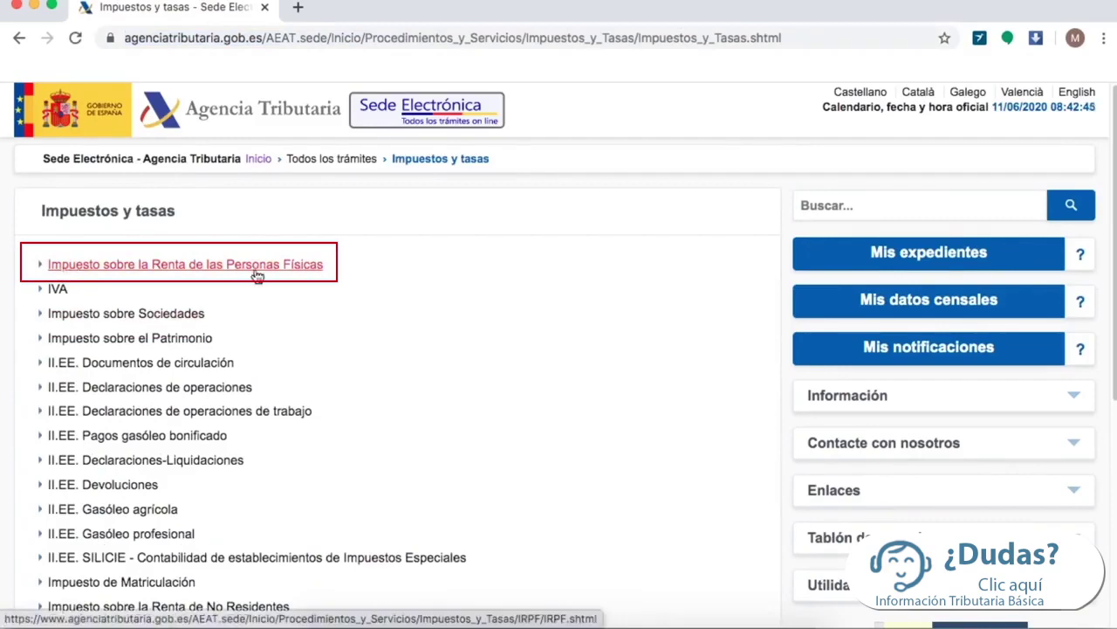
pyautogui.click(235, 272)
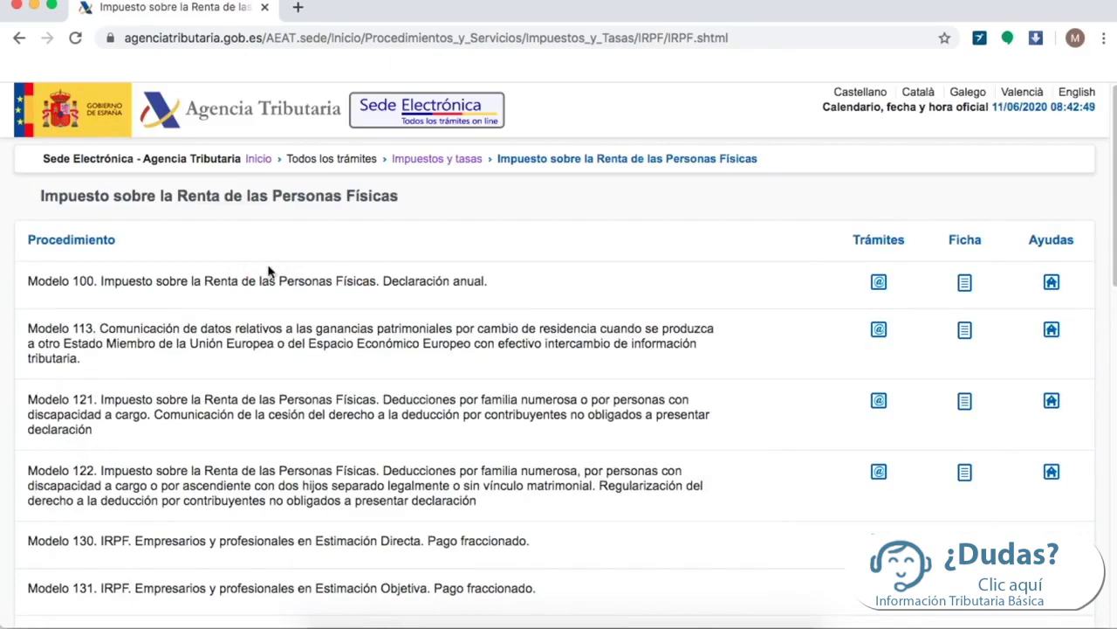
pyautogui.click(428, 283)
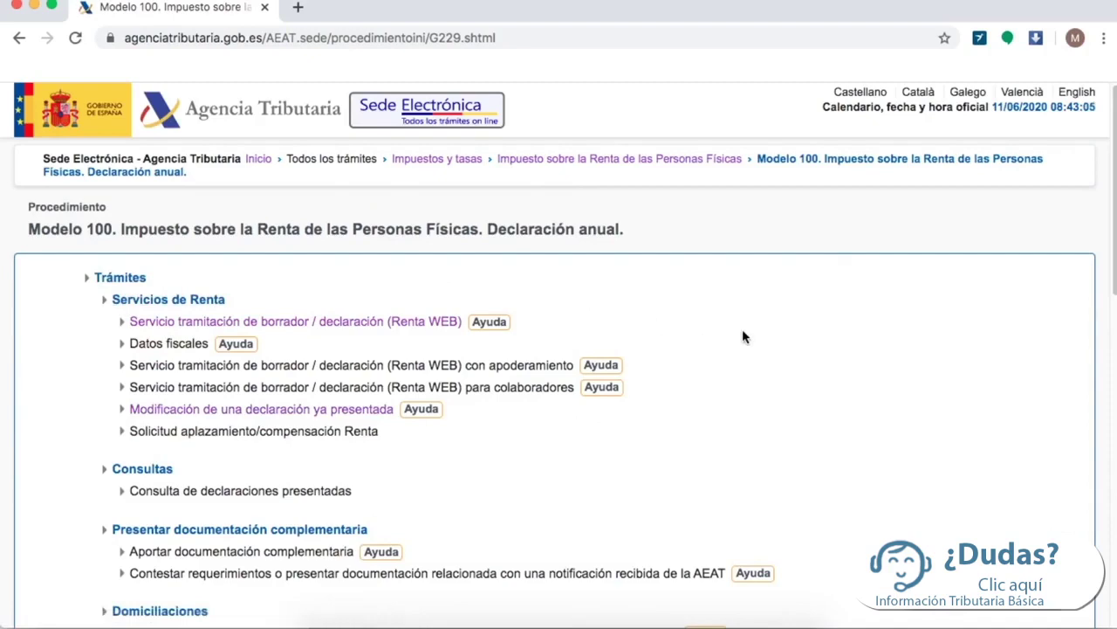
pyautogui.scroll(-5, 744, 337)
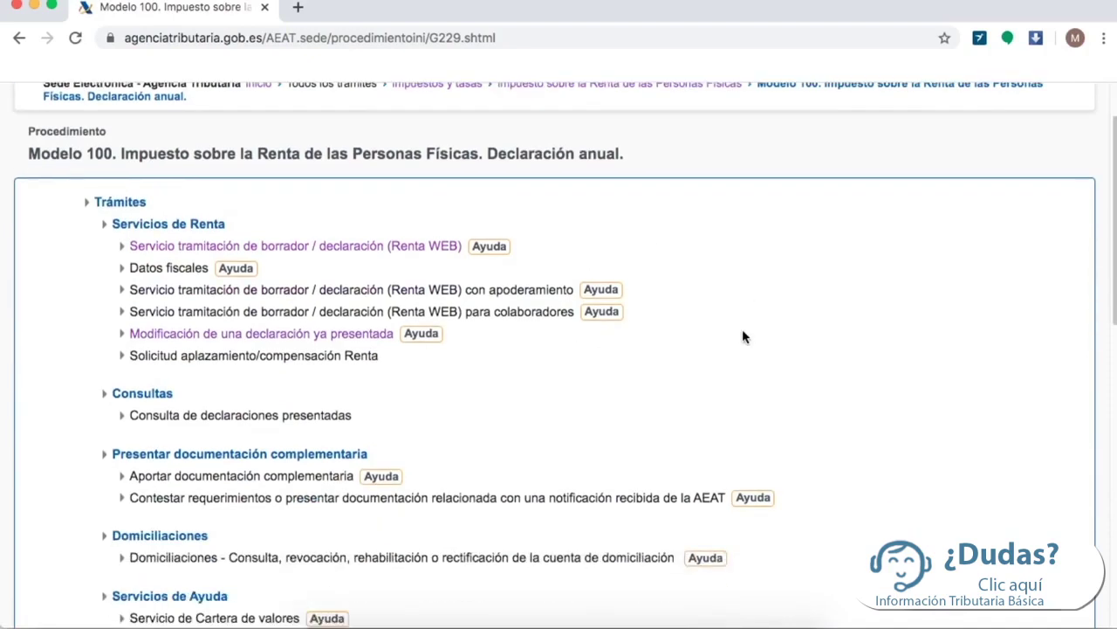
pyautogui.scroll(-8, 744, 337)
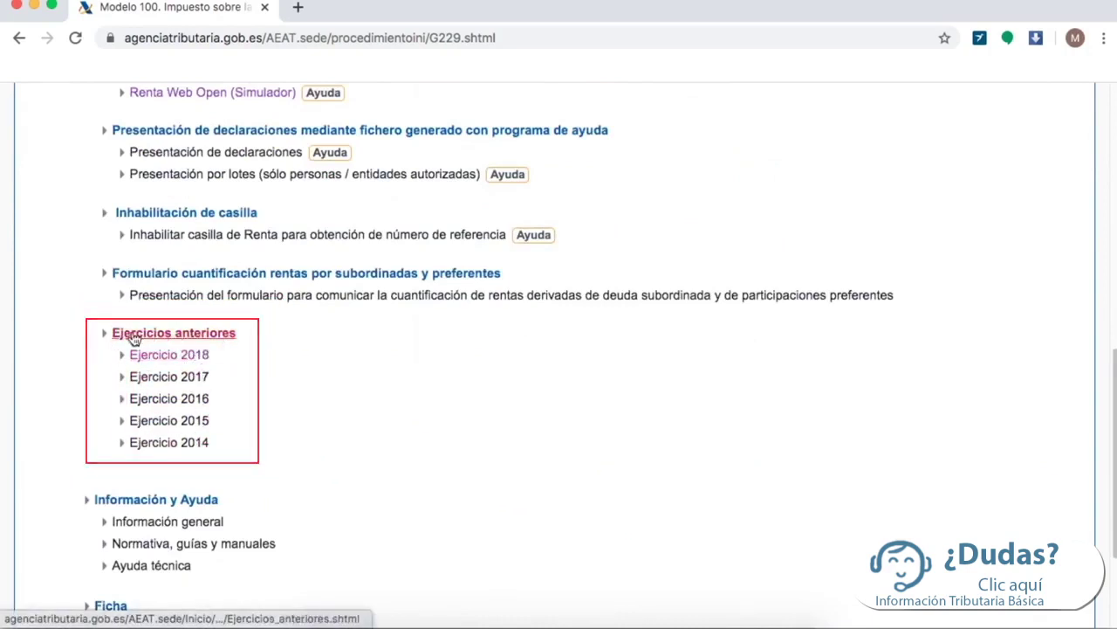
pyautogui.click(204, 354)
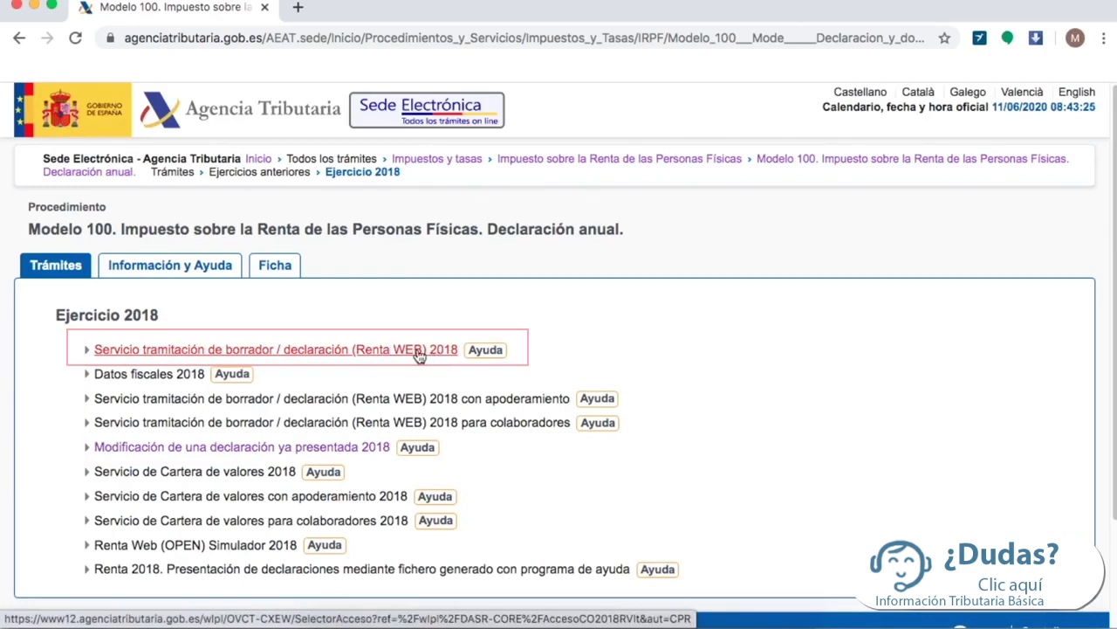
# Start Renta WEB 2018, check the support-number help notes, and continue to identity verification
pyautogui.click(374, 354)
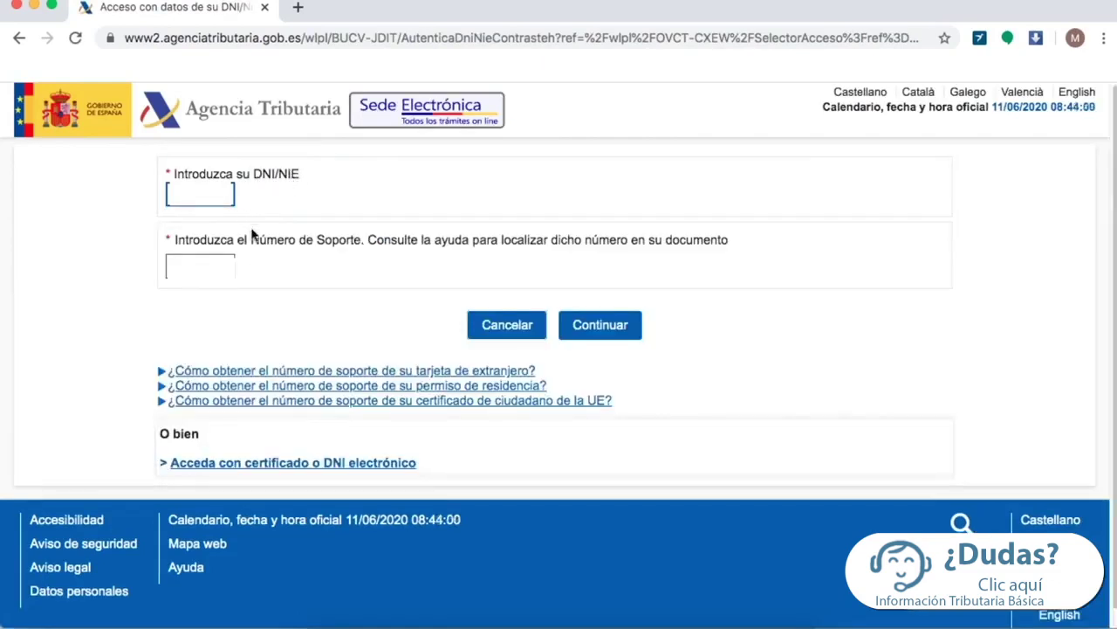
pyautogui.click(482, 375)
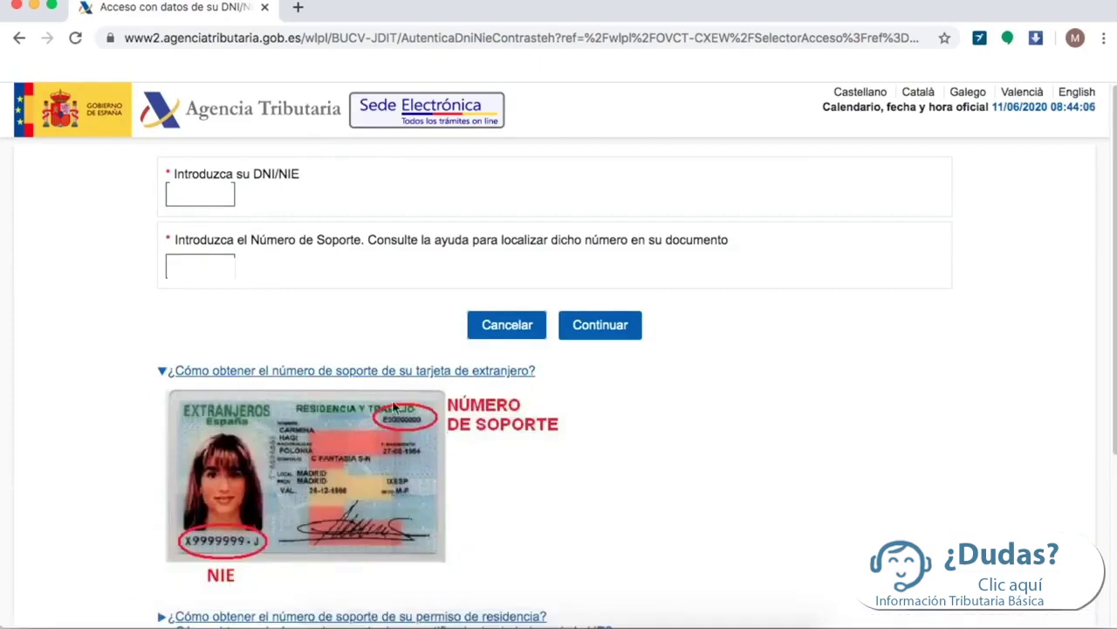
pyautogui.click(487, 372)
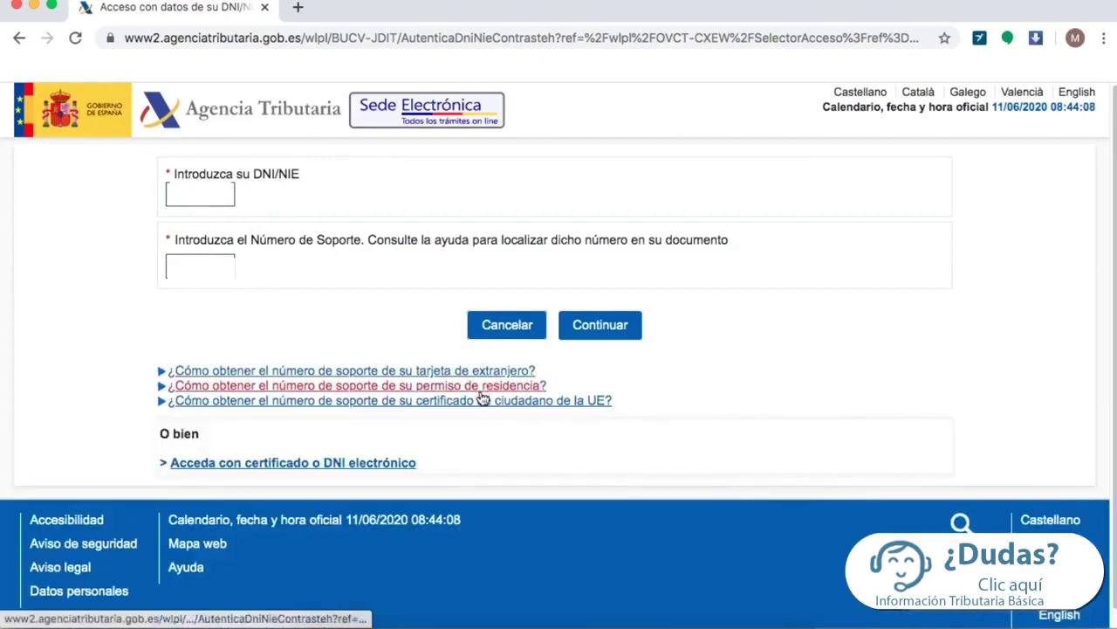
pyautogui.click(454, 389)
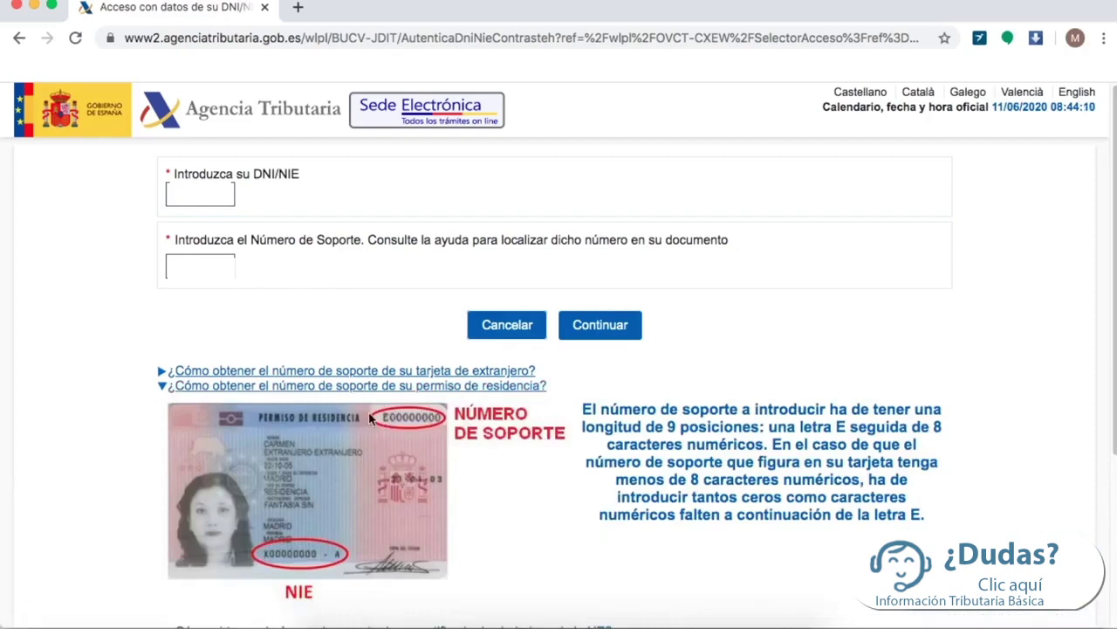
pyautogui.click(487, 387)
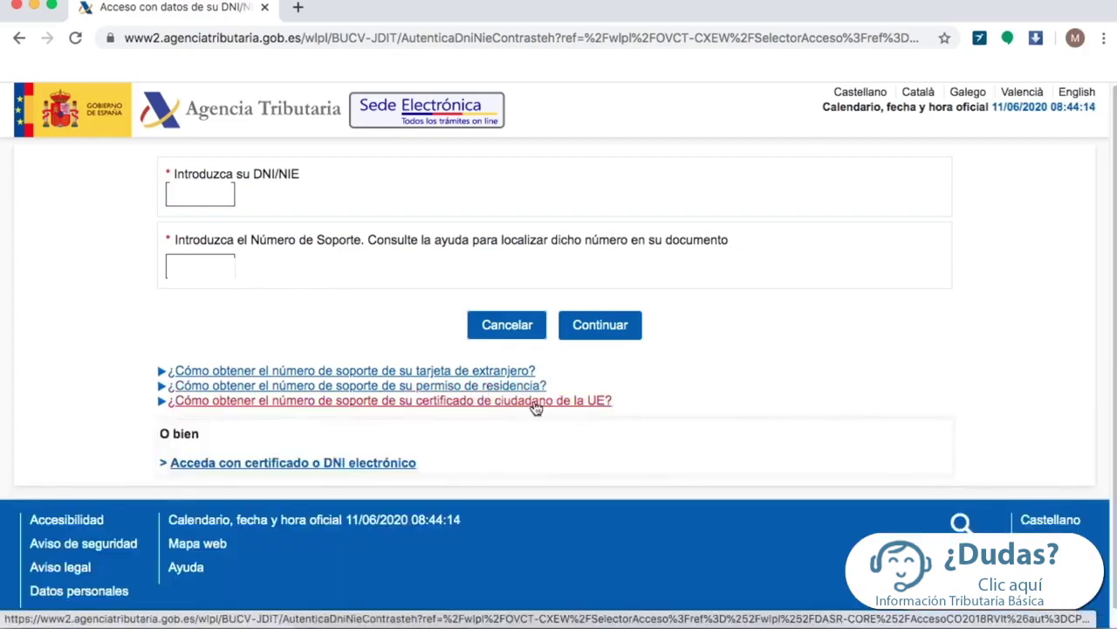
pyautogui.click(532, 401)
pyautogui.scroll(-1, 755, 404)
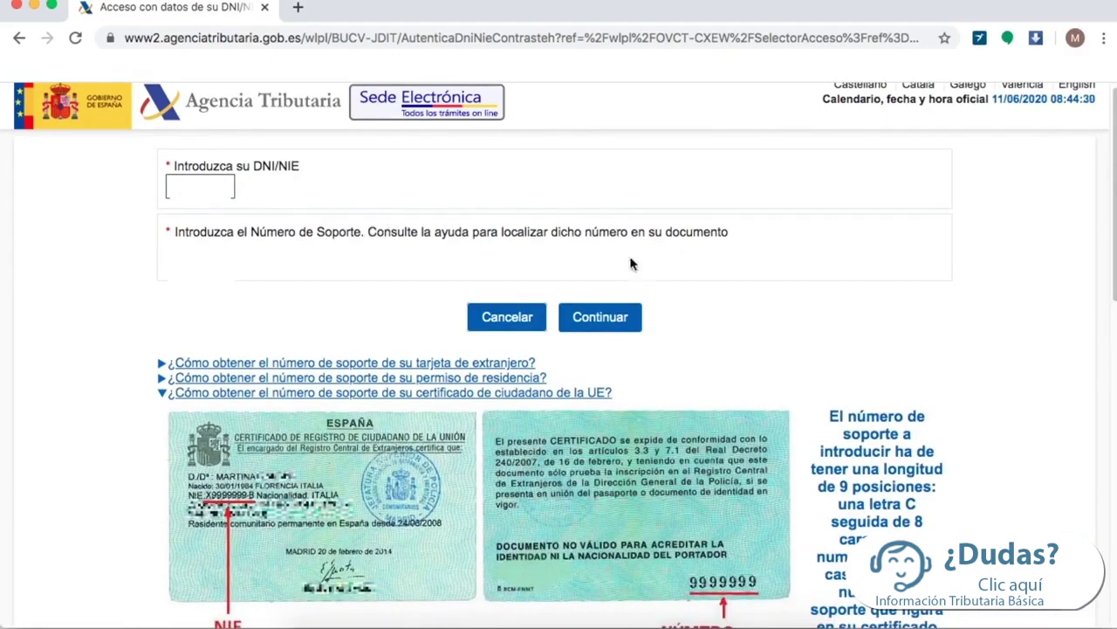
pyautogui.click(623, 324)
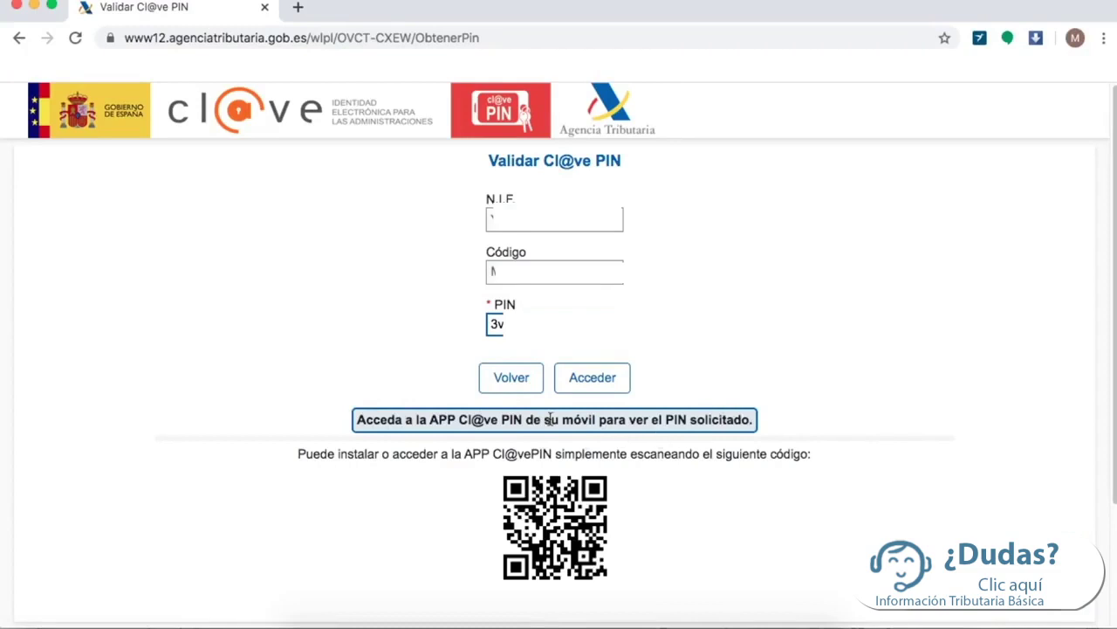
# Log in with the Cl@ve PIN and open Borrador/Declaración (Renta WEB)
pyautogui.click(600, 385)
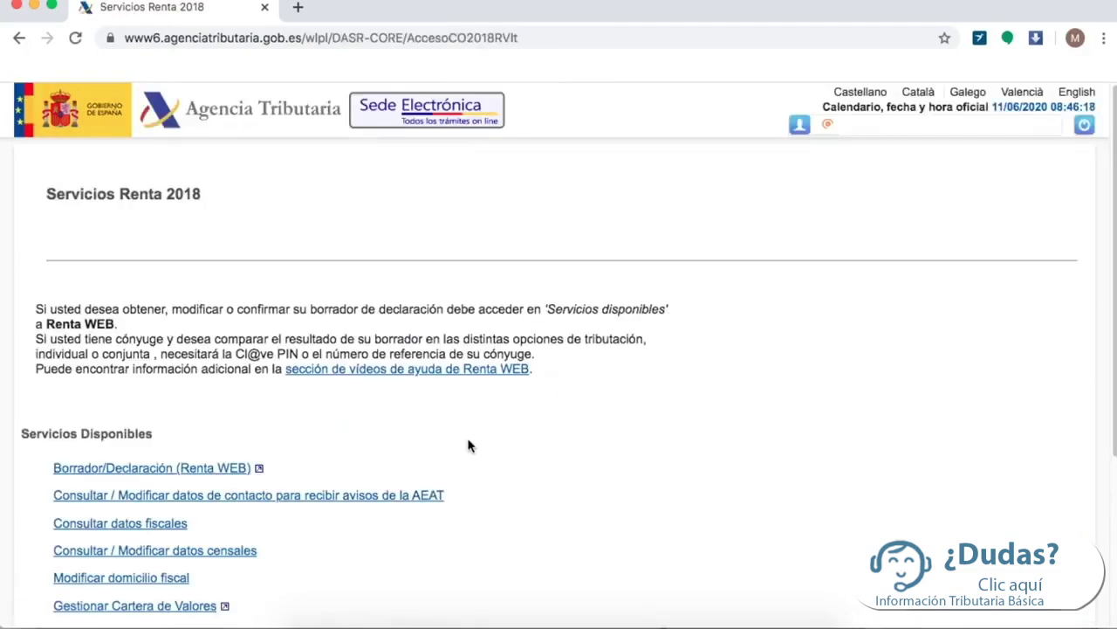
pyautogui.click(197, 472)
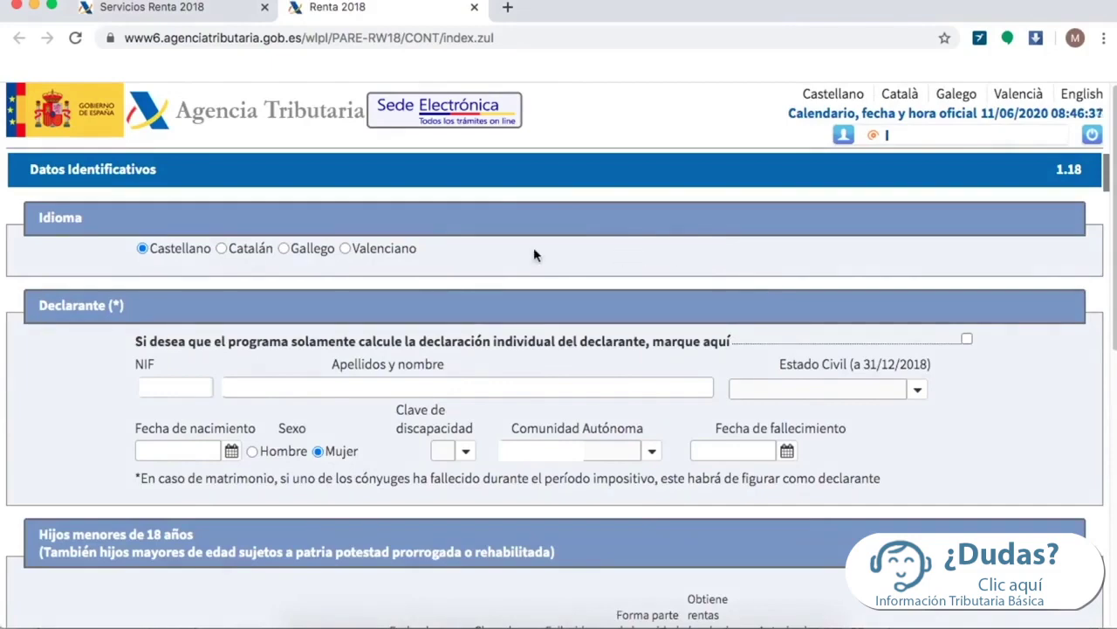
# Accept the Datos Identificativos form to reach the declaration summary
pyautogui.scroll(-5, 914, 457)
pyautogui.scroll(-2, 913, 449)
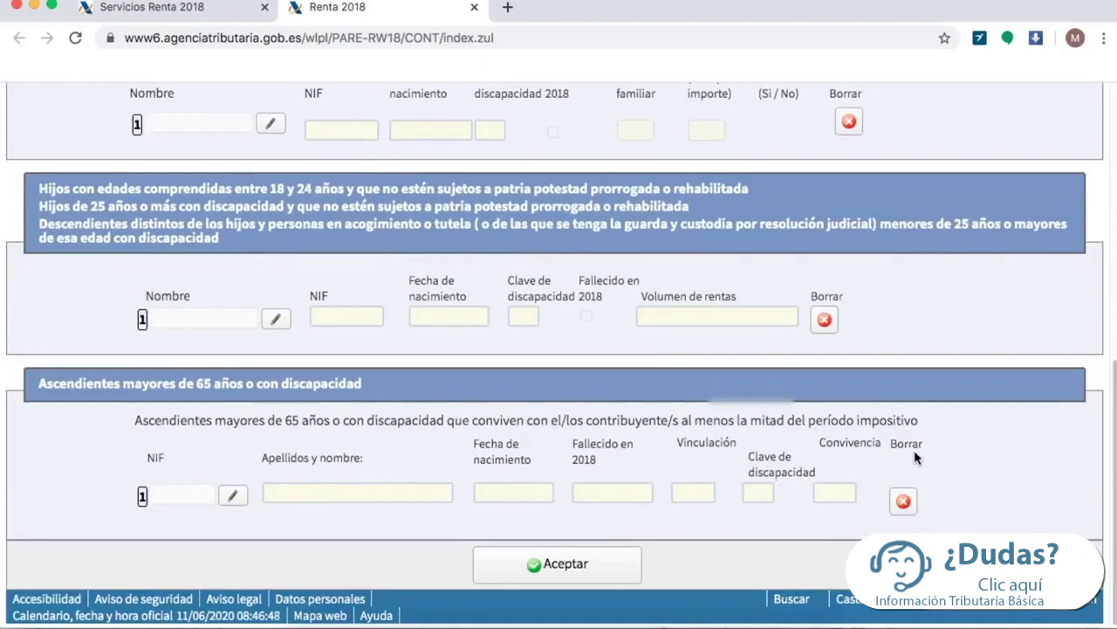
pyautogui.click(563, 563)
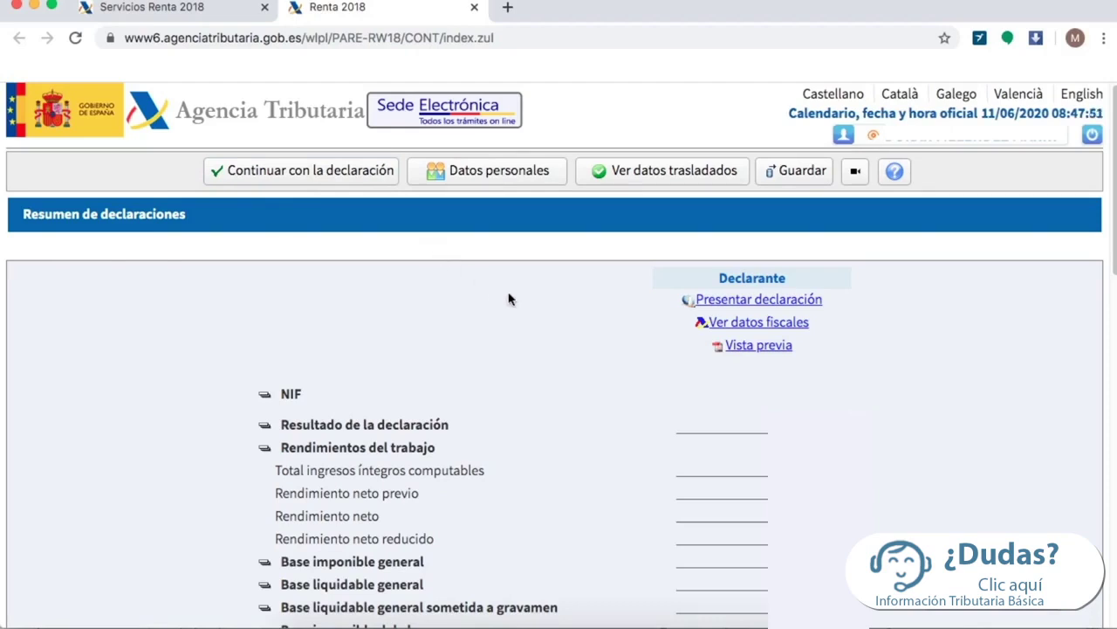
# Start the declaration and inspect the Deducciones autonómicas behind warning 100R392
pyautogui.click(764, 308)
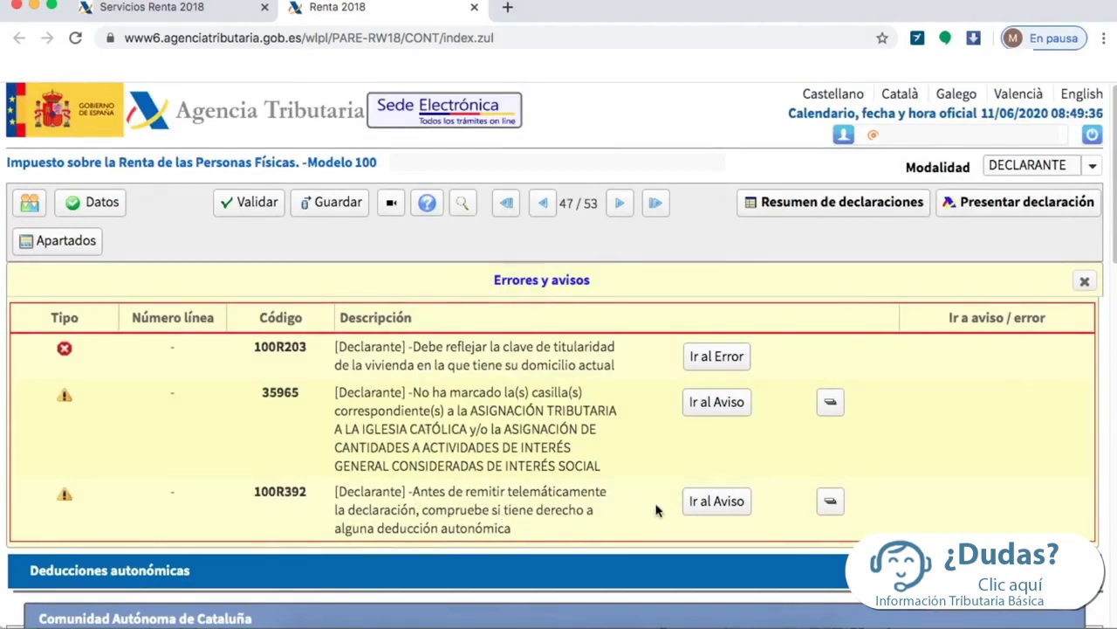
pyautogui.click(708, 503)
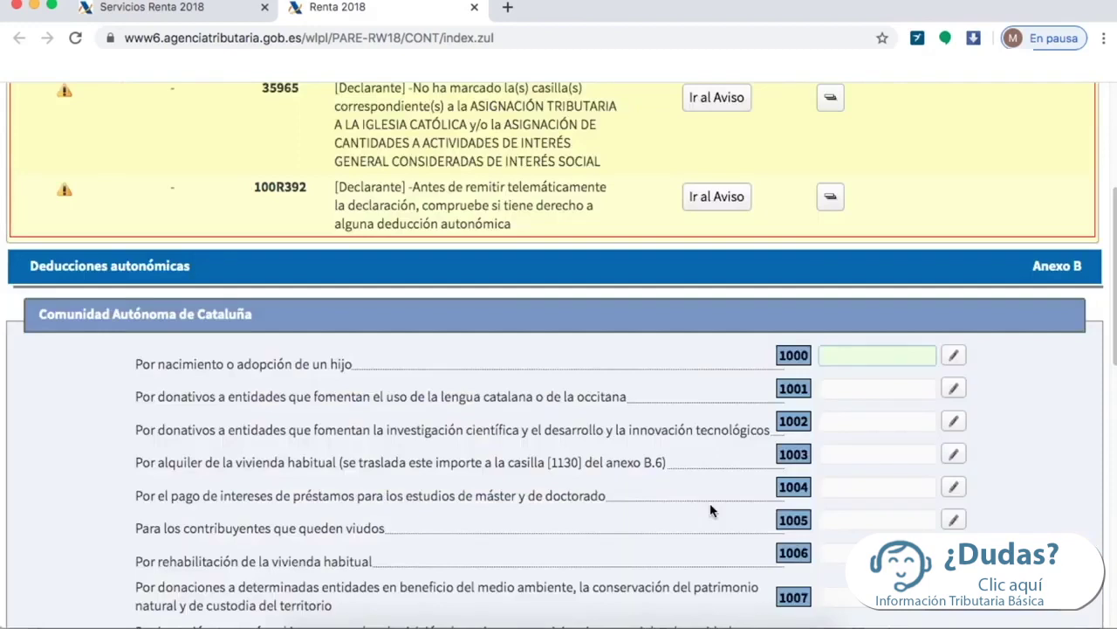
pyautogui.scroll(-2, 709, 502)
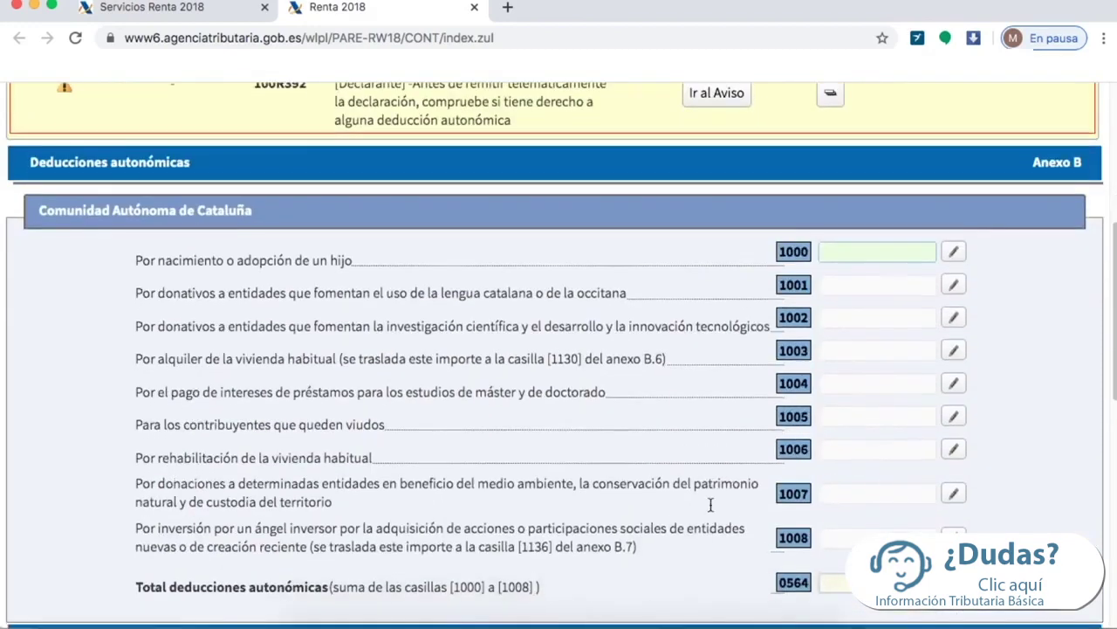
pyautogui.scroll(-1, 709, 506)
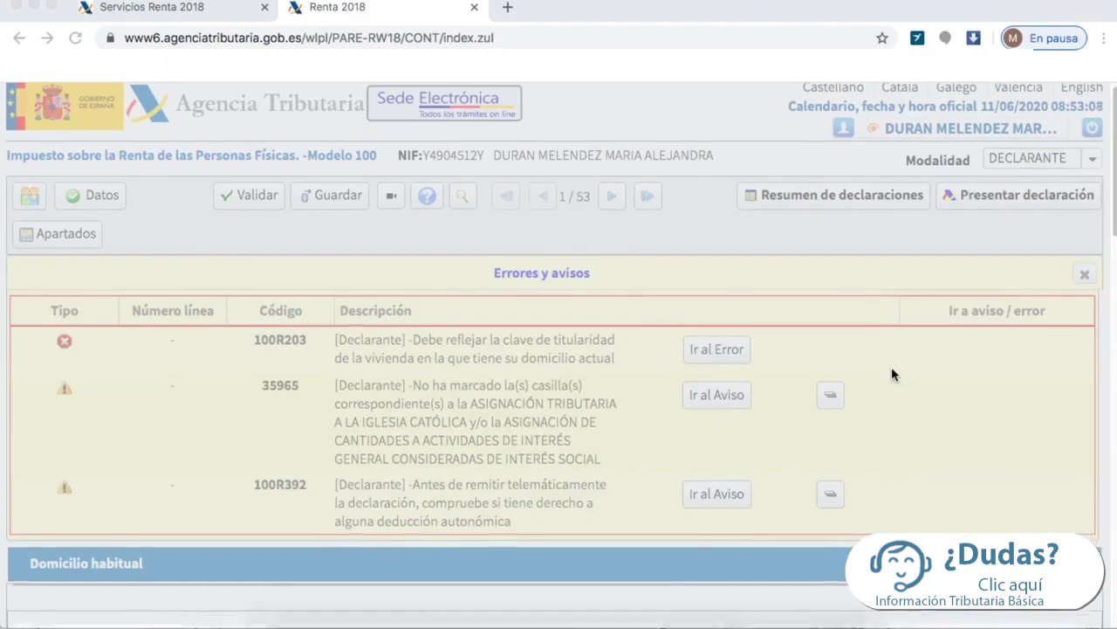
# Set the home's Titularidad to 3 (rented) and Situación to 1, then accept the home data
pyautogui.scroll(-8, 891, 366)
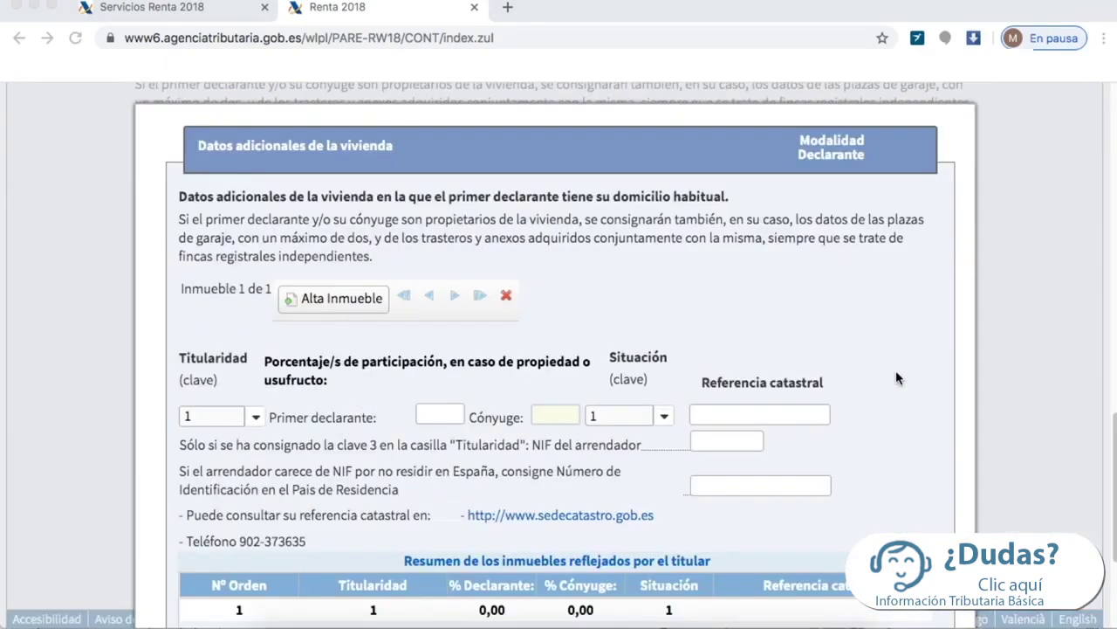
pyautogui.click(256, 338)
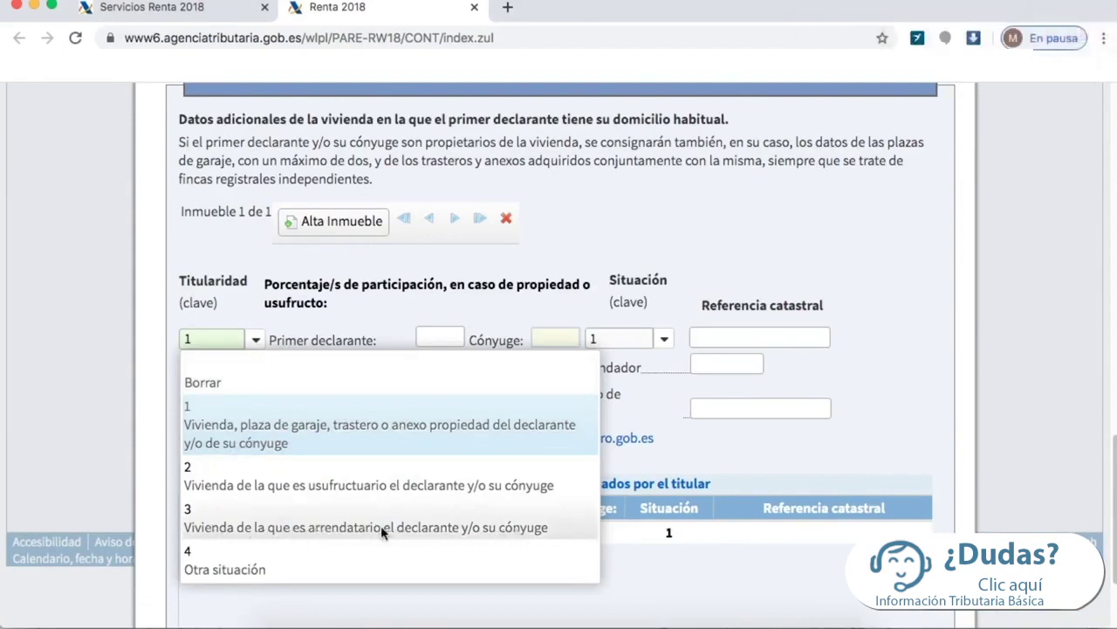
pyautogui.click(424, 528)
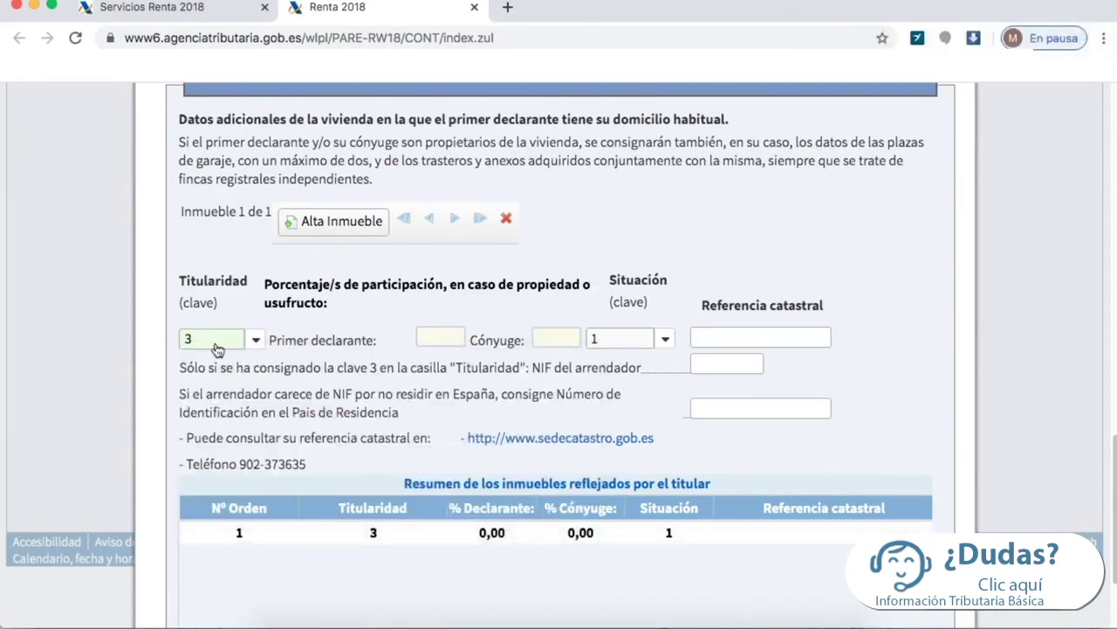
pyautogui.click(666, 341)
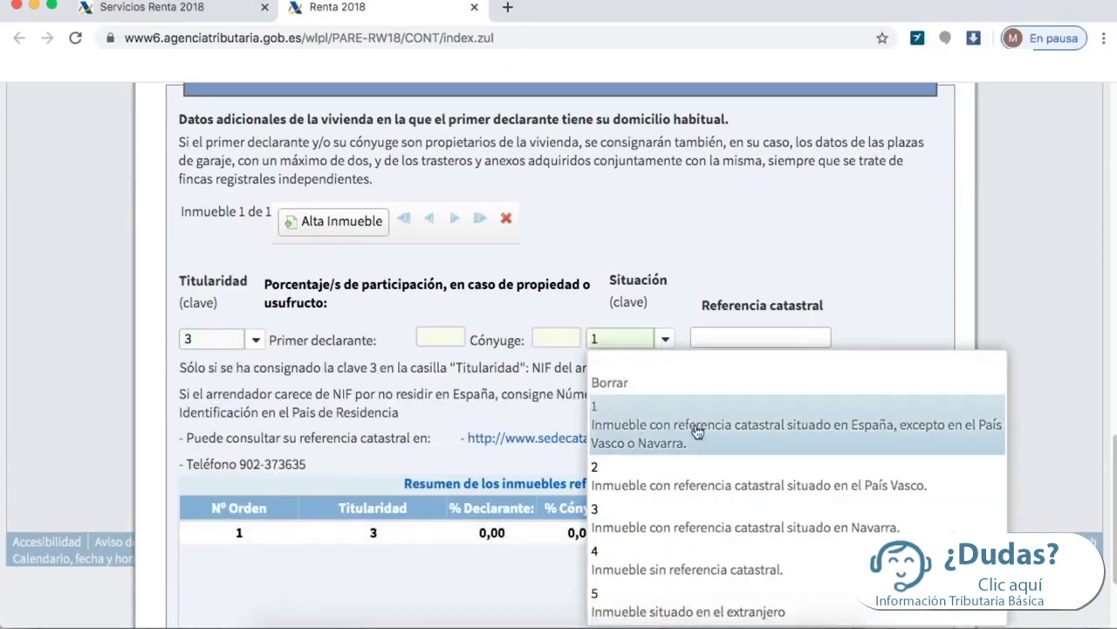
pyautogui.click(864, 424)
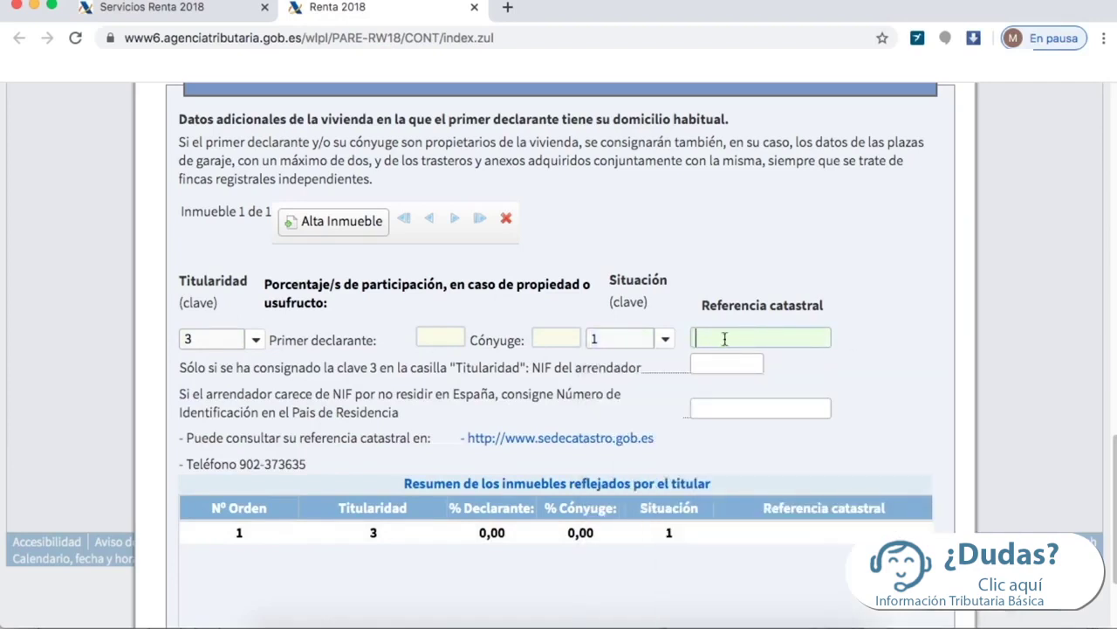
pyautogui.click(787, 334)
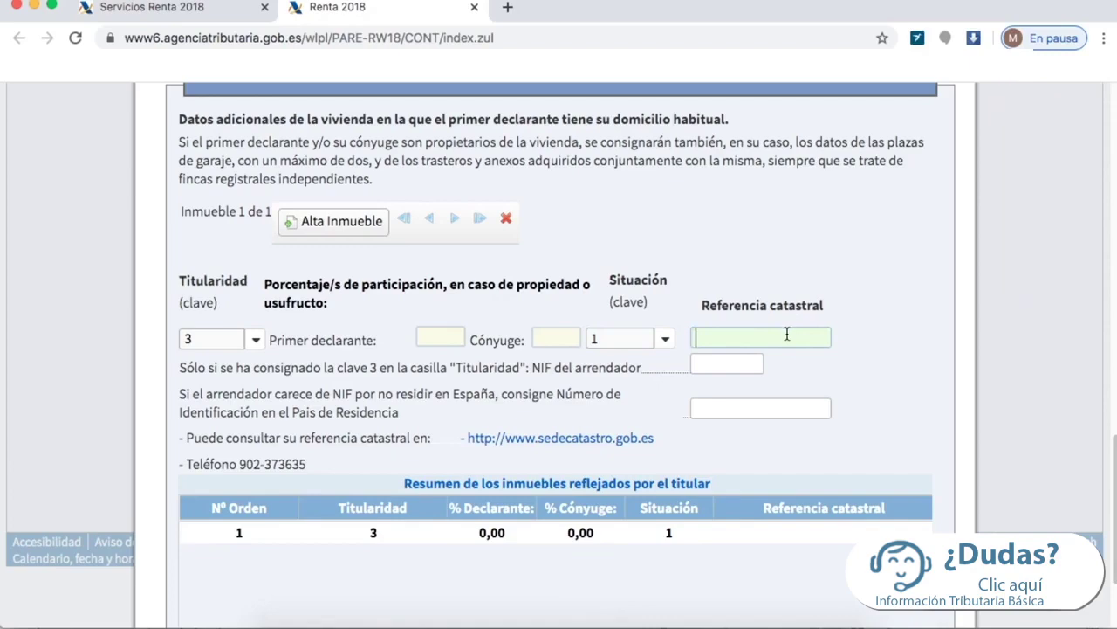
pyautogui.scroll(-3, 786, 334)
pyautogui.hotkey('shift', 'Tab')
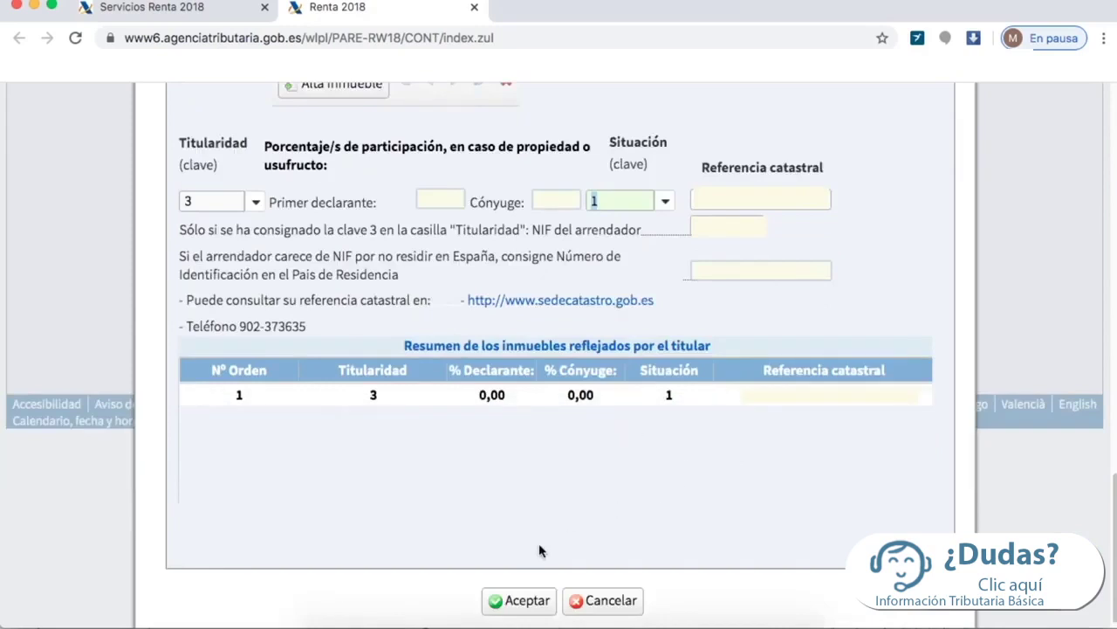
pyautogui.click(527, 603)
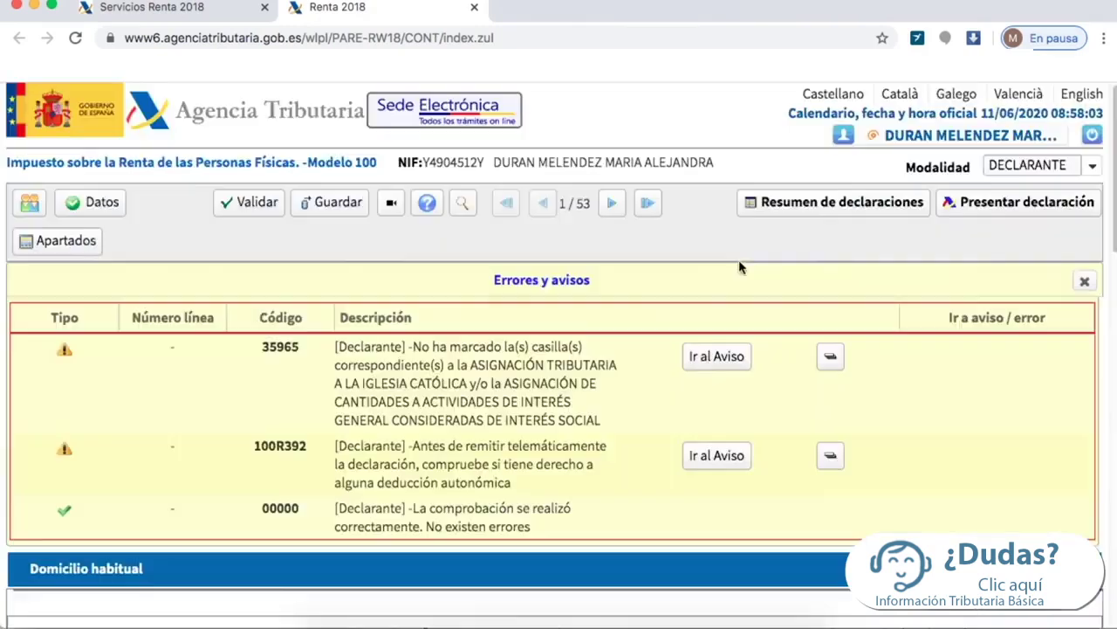
# Submit the declaration with the refund requested by bank transfer
pyautogui.click(1014, 207)
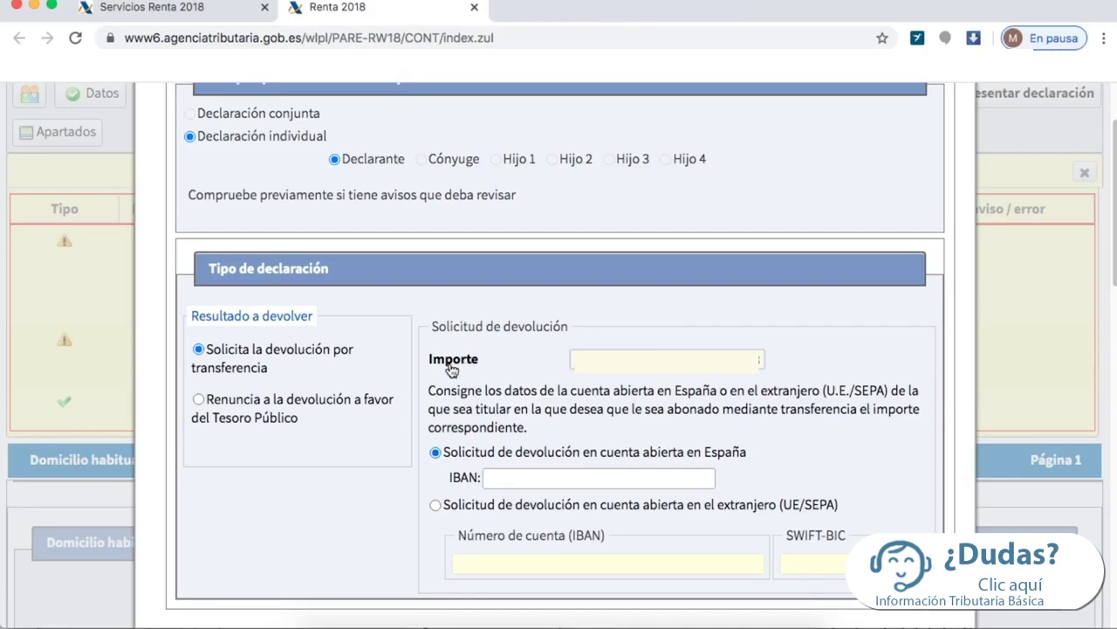
pyautogui.scroll(-2, 593, 452)
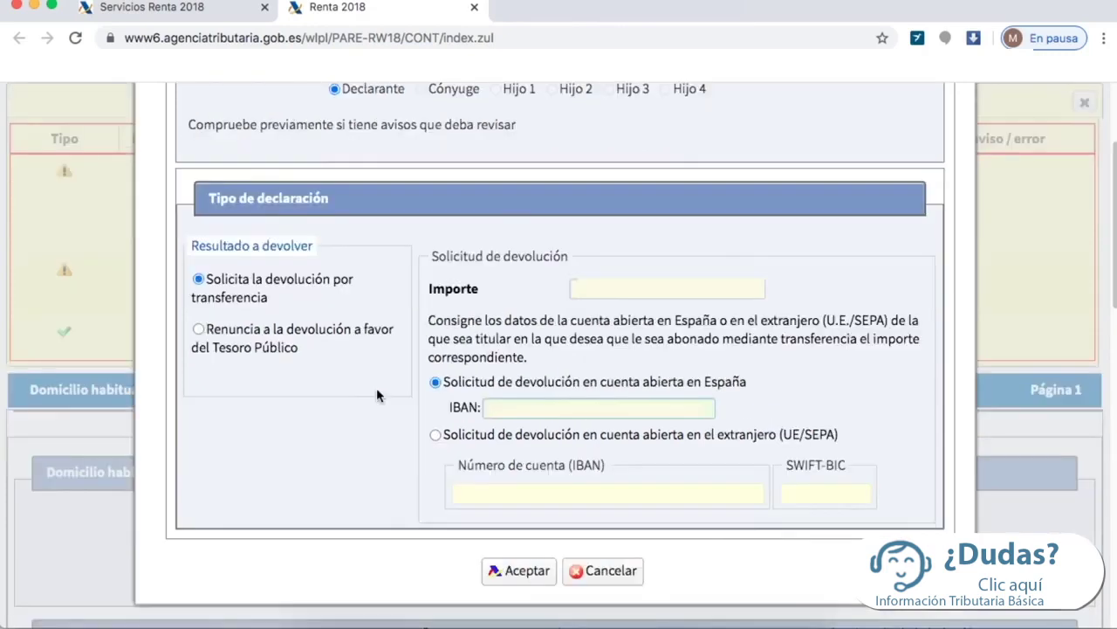
pyautogui.click(520, 573)
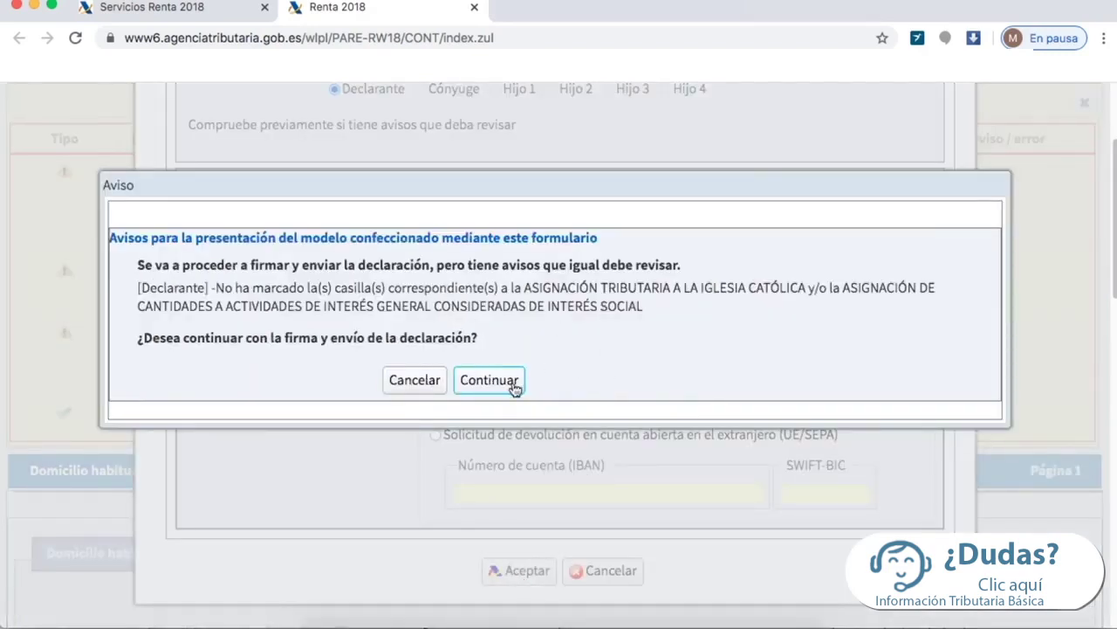
# Continue past the warning, tick Conforme, sign and send, then review the PDF receipt
pyautogui.click(489, 380)
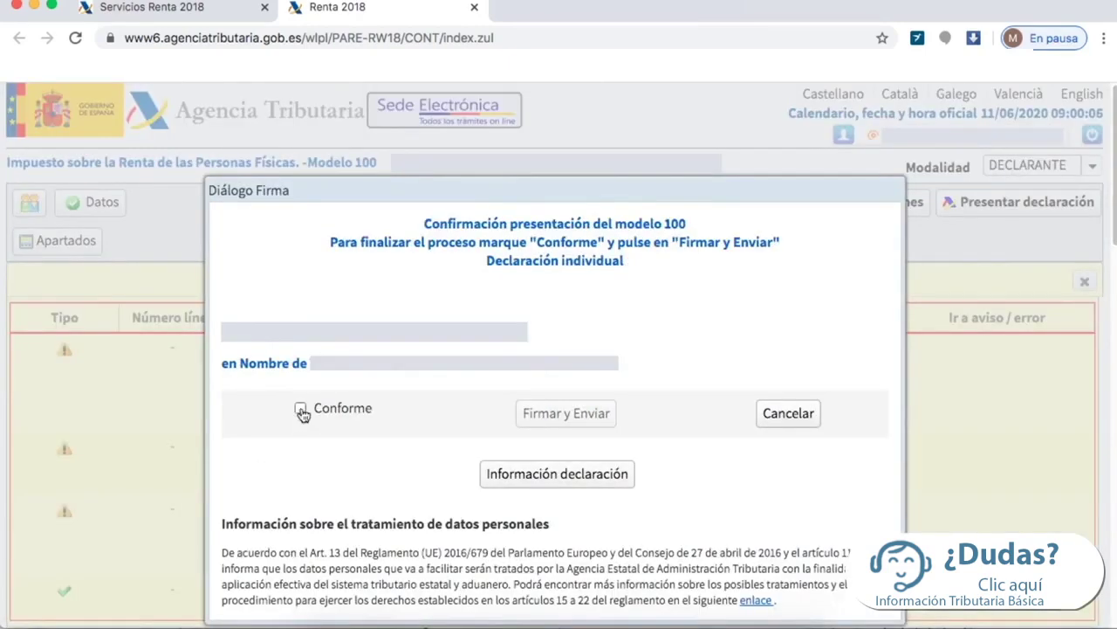
pyautogui.click(301, 409)
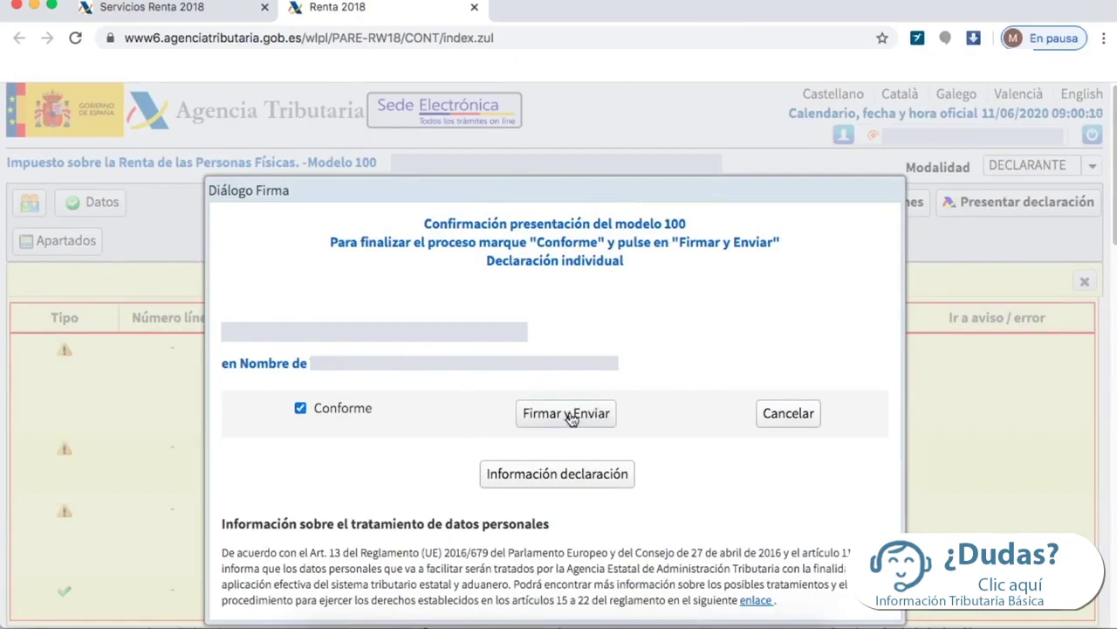
pyautogui.click(570, 415)
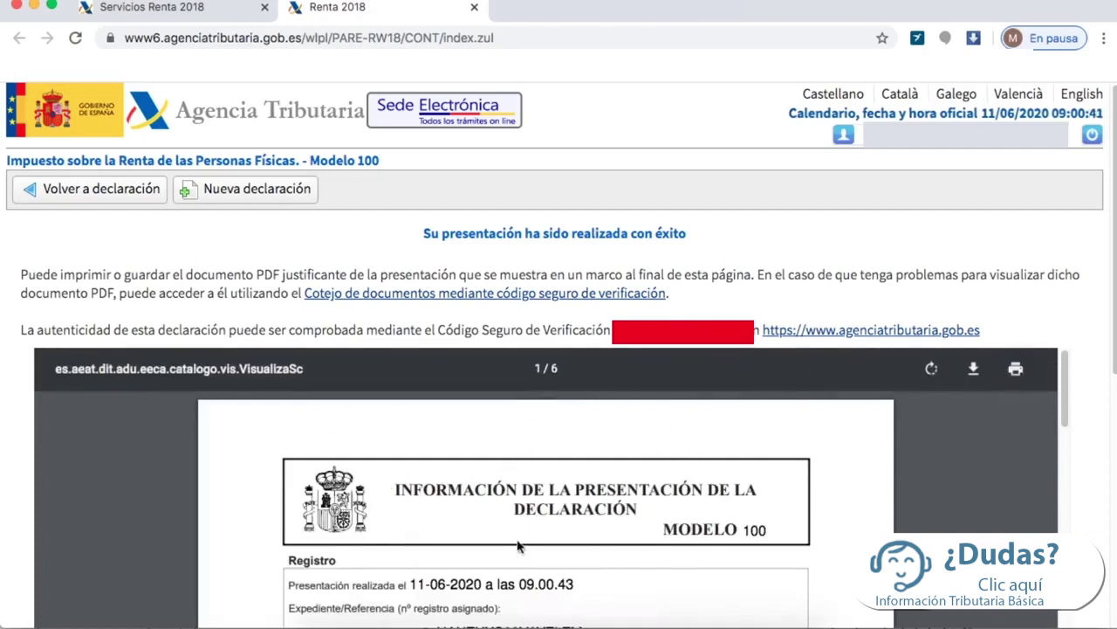
pyautogui.scroll(-3, 786, 288)
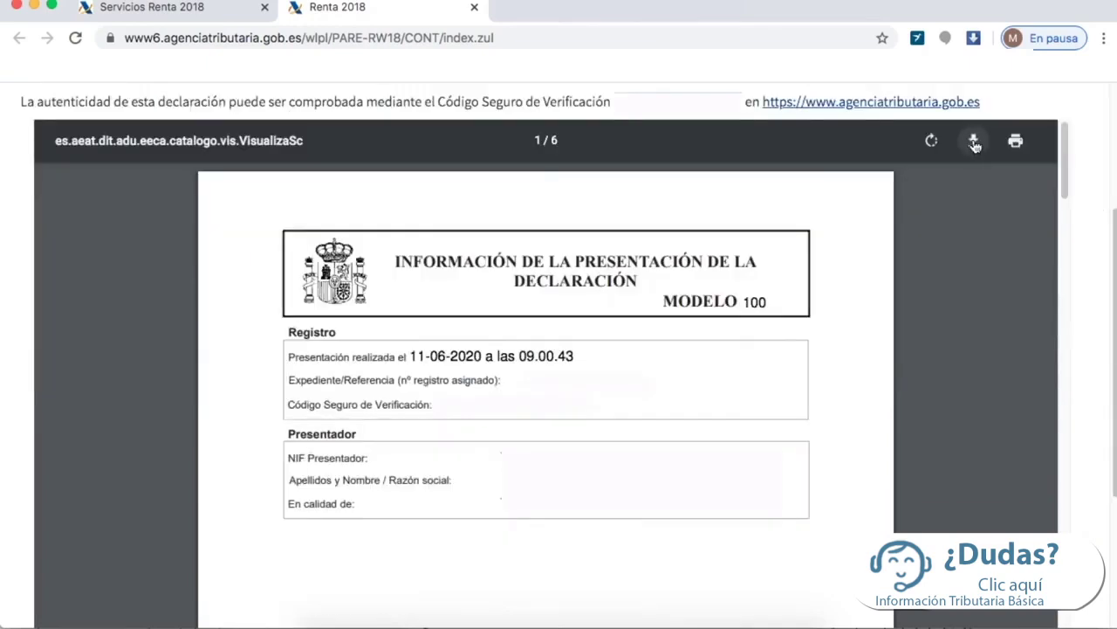